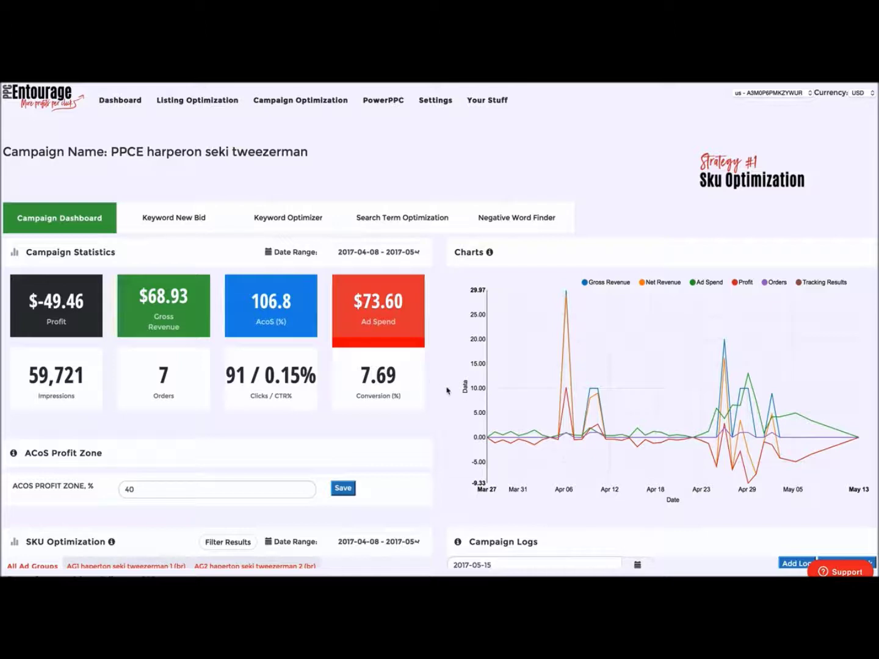
Try an ACoS profit zone value of 100, then restore it to 40.
{"action": "scroll", "coordinate": [447, 391], "scroll_direction": "down", "scroll_amount": 5}
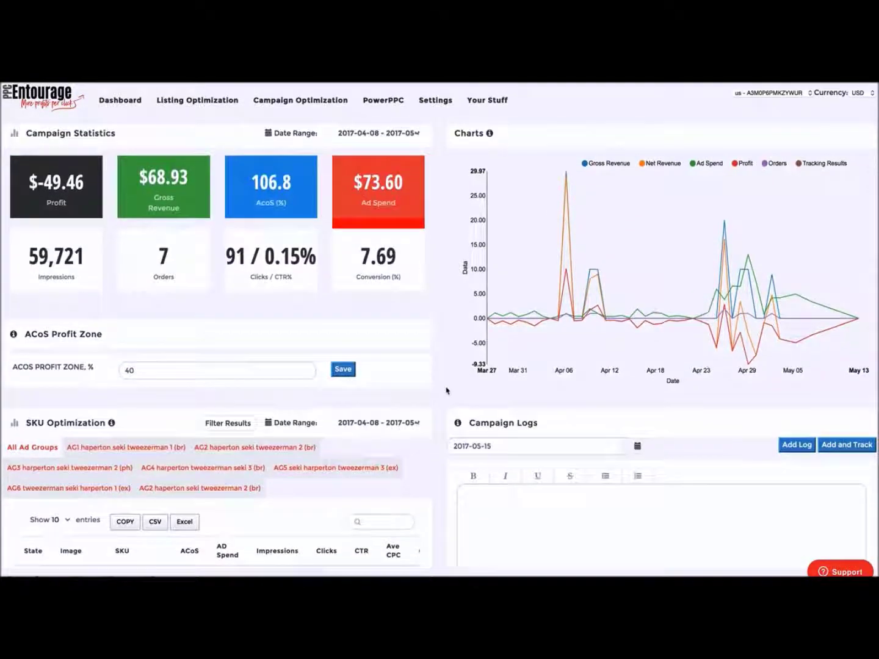
{"action": "scroll", "coordinate": [446, 391], "scroll_direction": "down", "scroll_amount": 5}
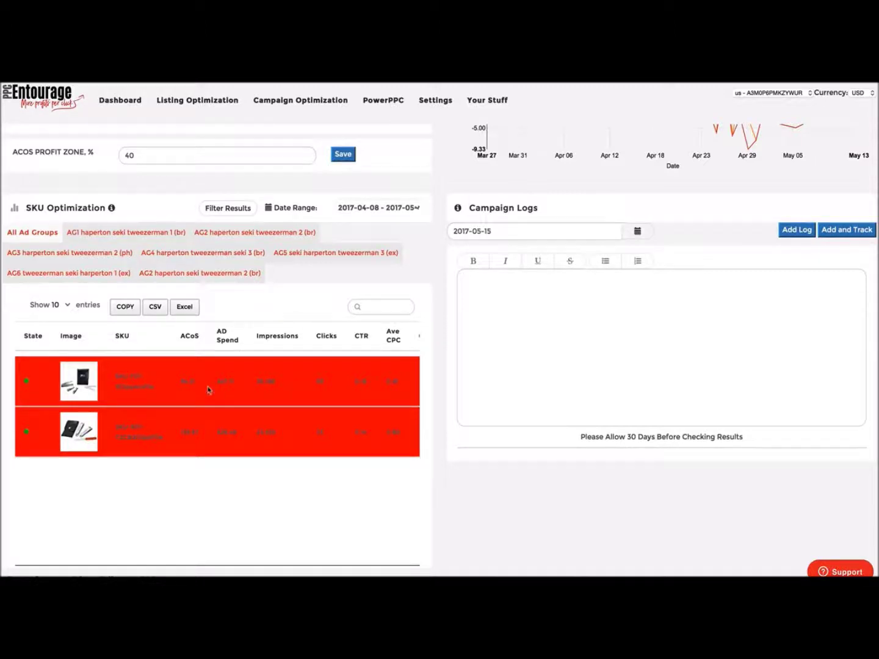
{"action": "scroll", "coordinate": [205, 421], "scroll_direction": "up", "scroll_amount": 1}
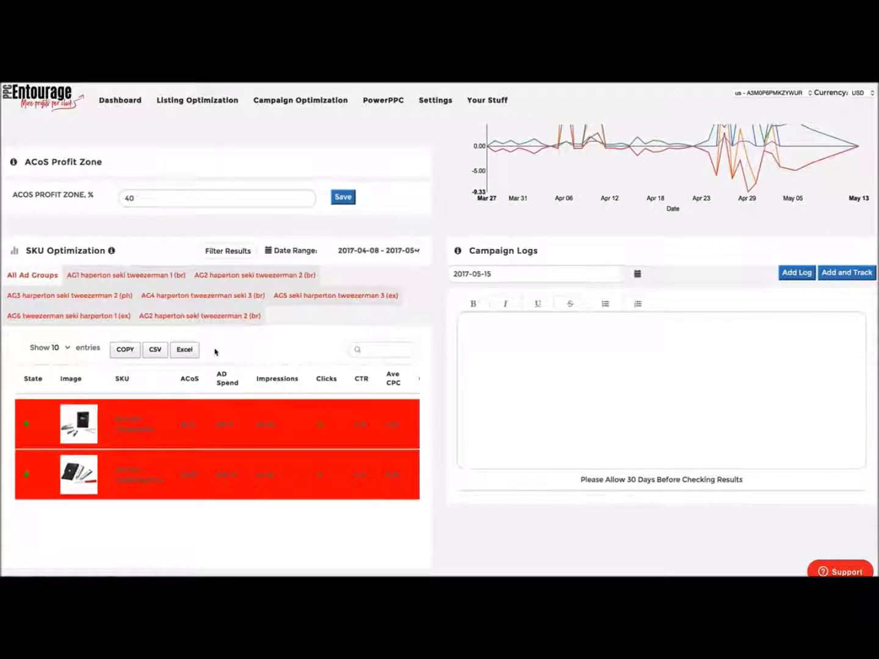
{"action": "scroll", "coordinate": [174, 196], "scroll_direction": "up", "scroll_amount": 1}
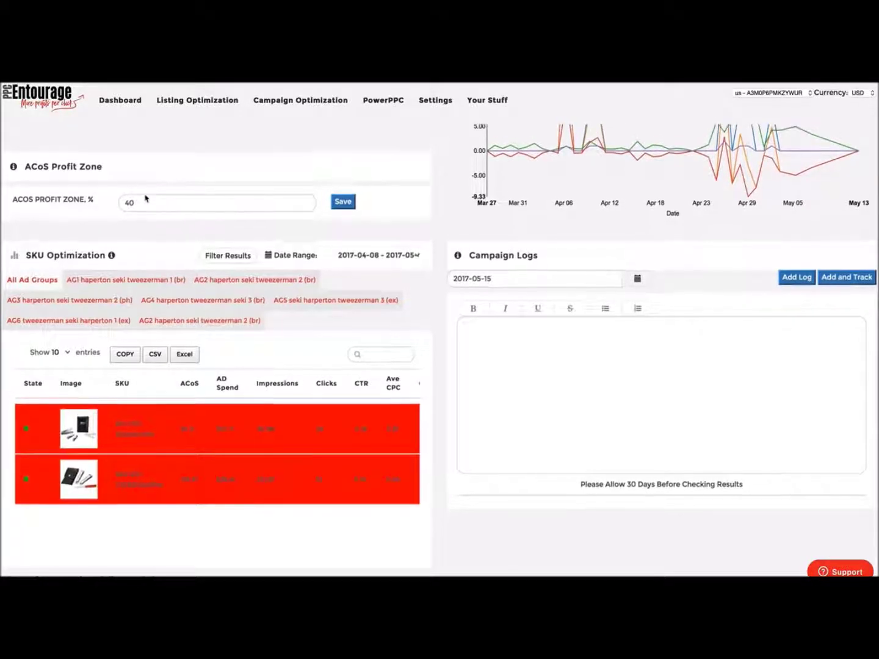
{"action": "left_click", "coordinate": [138, 204]}
{"action": "double_click", "coordinate": [139, 206]}
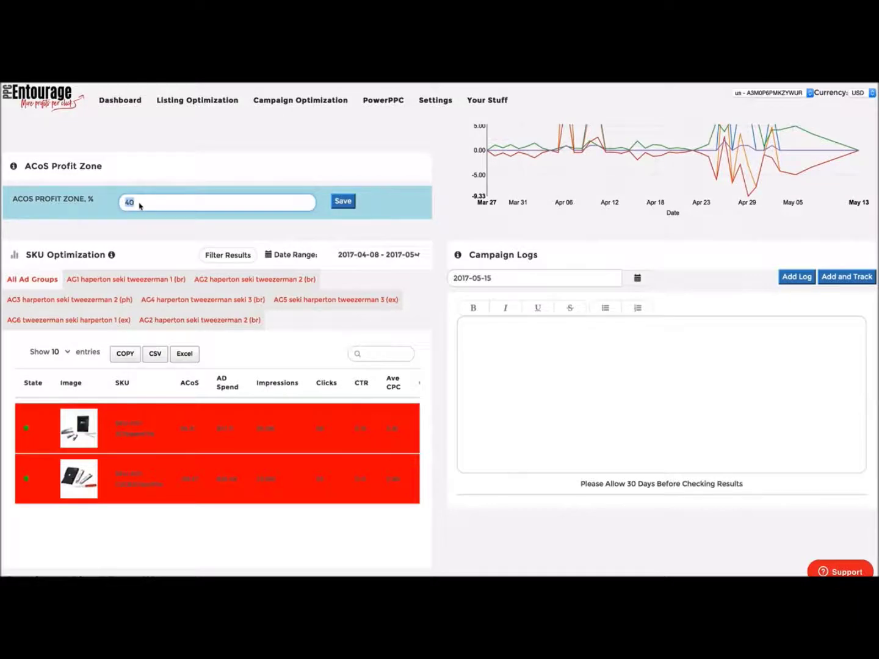
{"action": "type", "text": "100"}
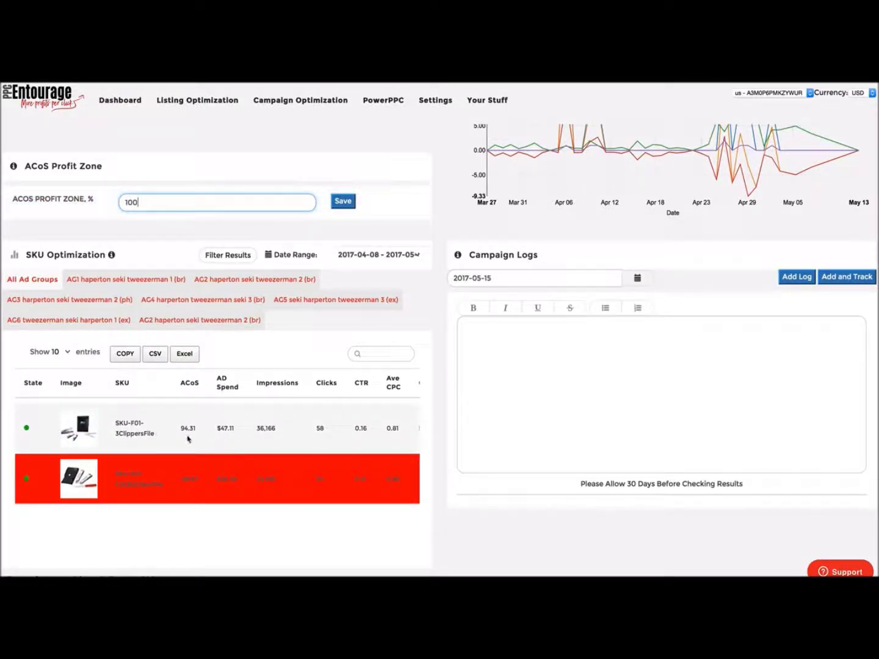
{"action": "double_click", "coordinate": [136, 205]}
{"action": "type", "text": "40"}
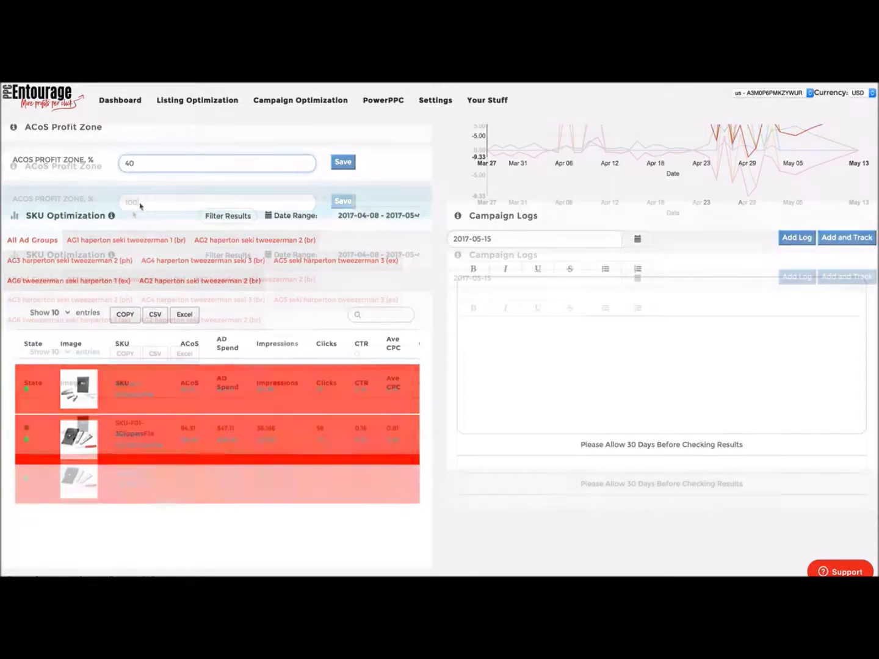
{"action": "scroll", "coordinate": [139, 207], "scroll_direction": "down", "scroll_amount": 1}
{"action": "scroll", "coordinate": [140, 207], "scroll_direction": "up", "scroll_amount": 1}
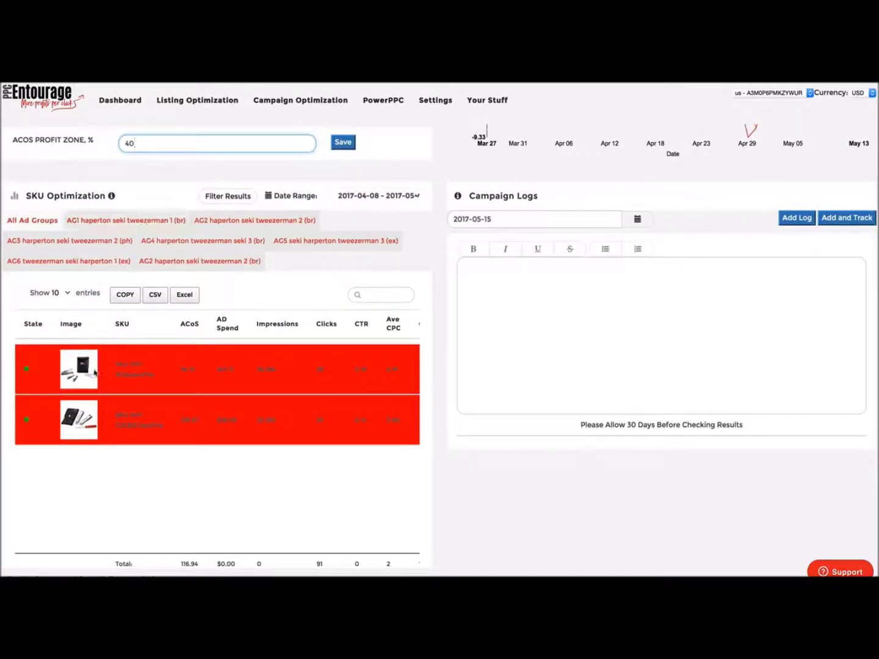
{"action": "left_click", "coordinate": [29, 373]}
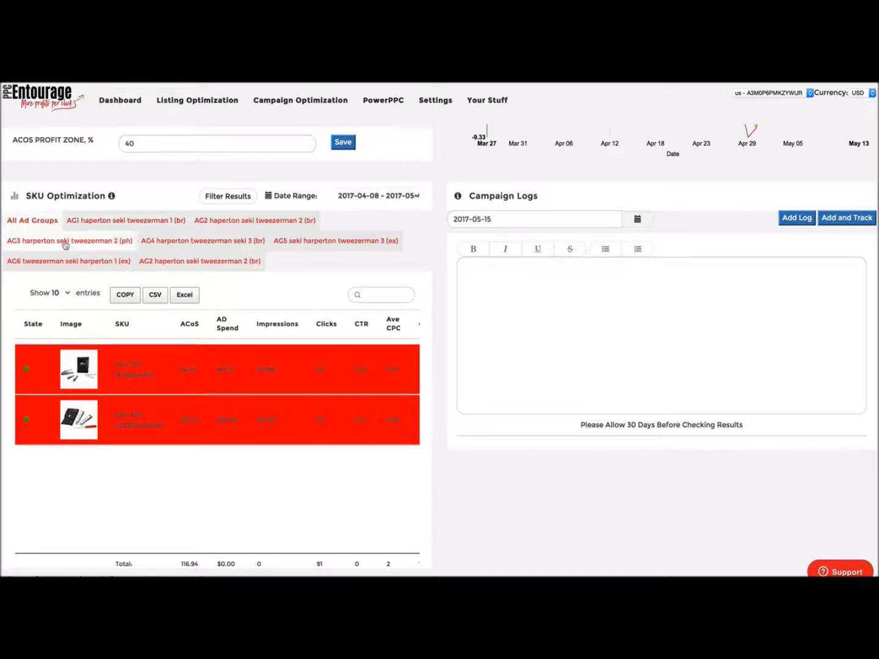
Show only ad group AG1's SKUs and pause the red, unprofitable second SKU.
{"action": "left_click", "coordinate": [142, 221]}
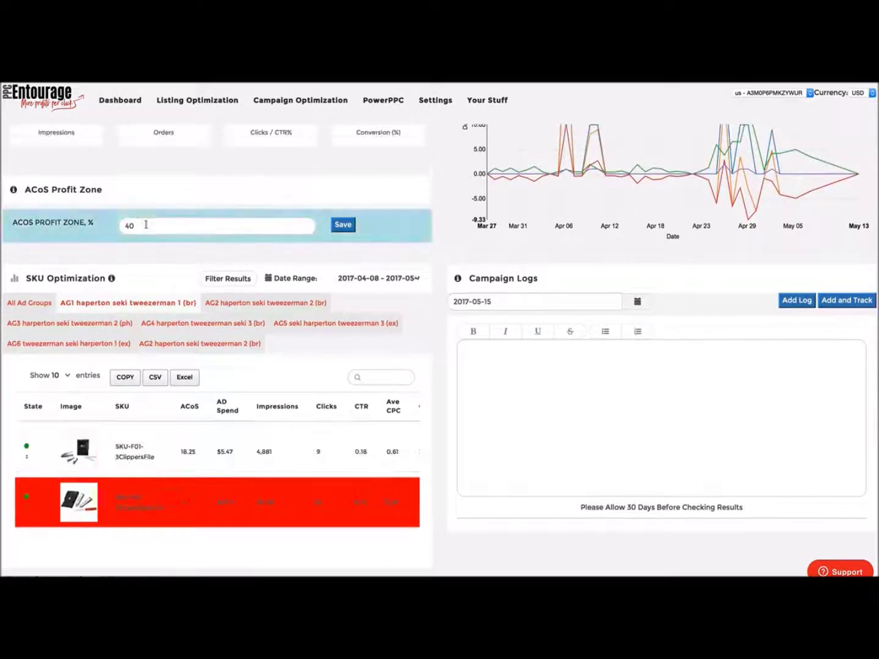
{"action": "scroll", "coordinate": [139, 342], "scroll_direction": "down", "scroll_amount": 4}
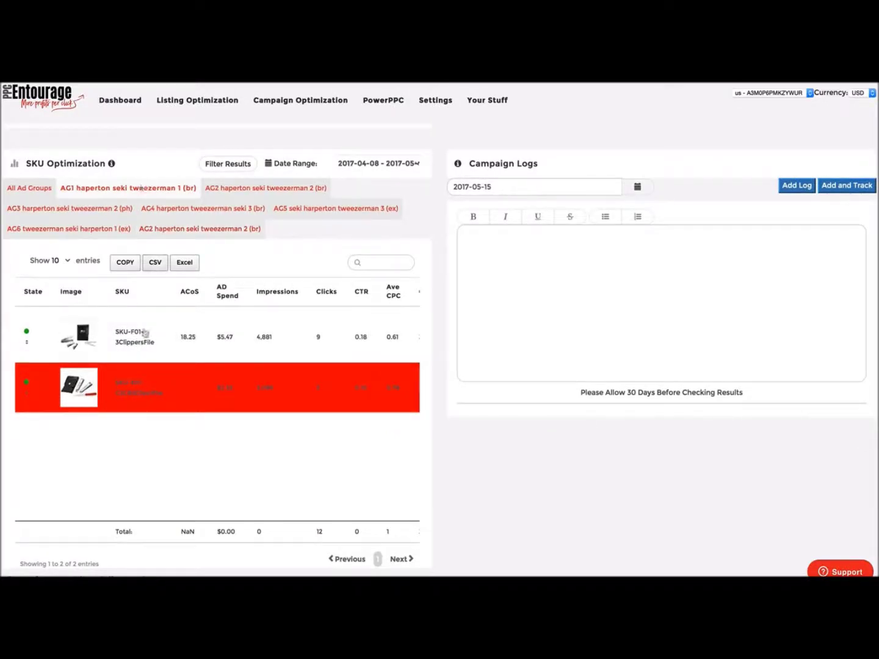
{"action": "scroll", "coordinate": [104, 345], "scroll_direction": "left", "scroll_amount": 1}
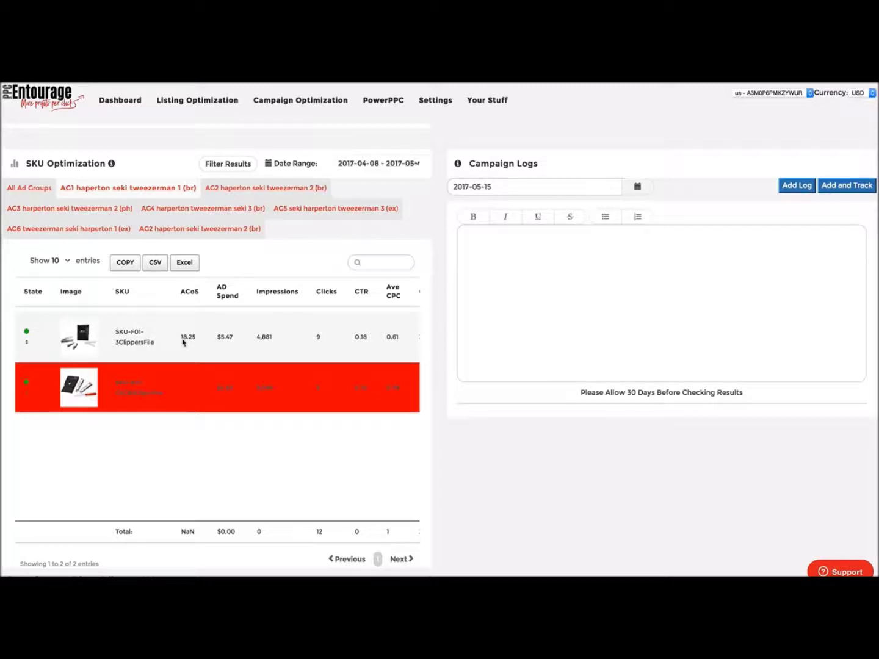
{"action": "scroll", "coordinate": [183, 342], "scroll_direction": "left", "scroll_amount": 1}
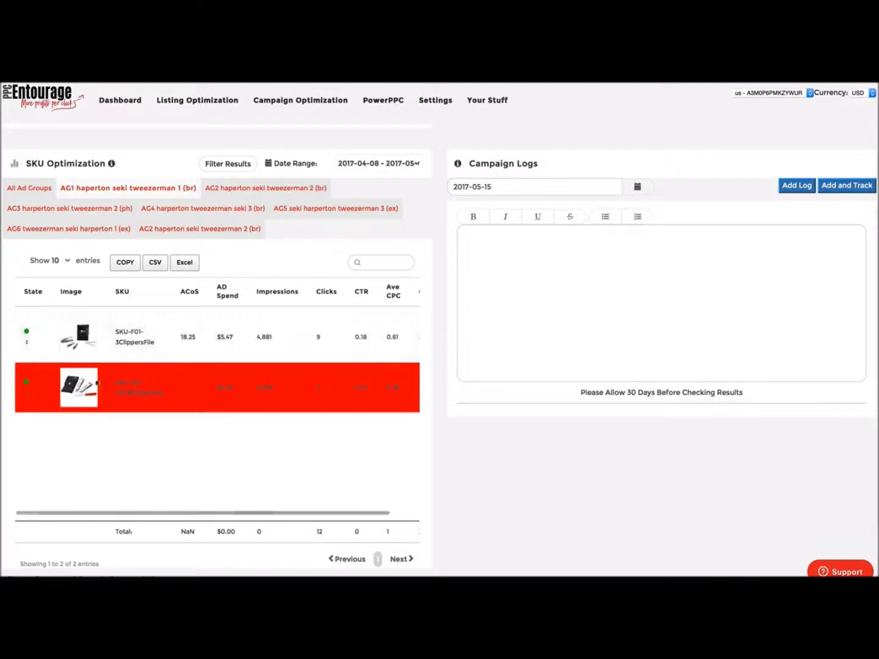
{"action": "scroll", "coordinate": [26, 397], "scroll_direction": "up", "scroll_amount": 1}
{"action": "left_click", "coordinate": [26, 398]}
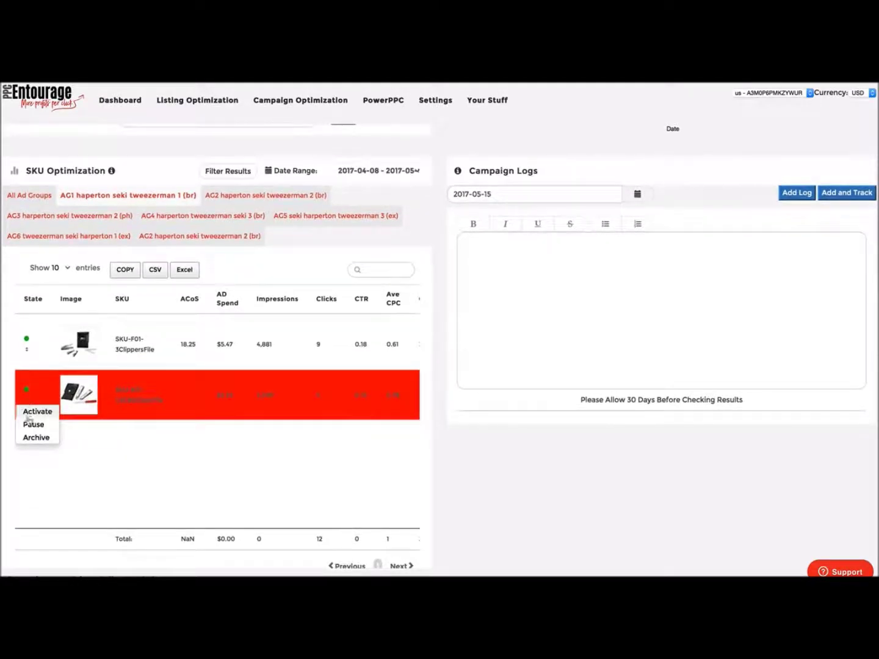
{"action": "left_click", "coordinate": [28, 423]}
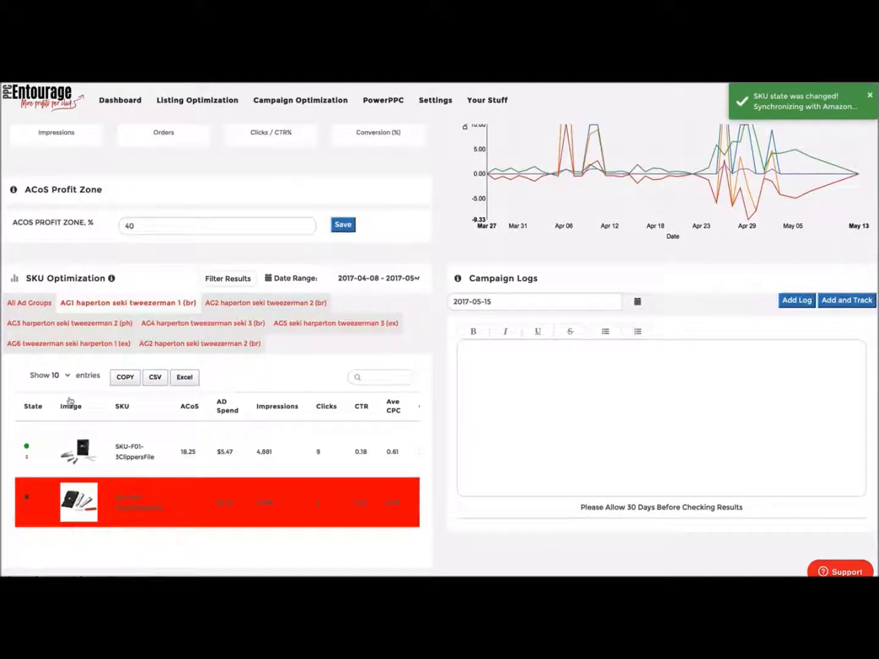
{"action": "scroll", "coordinate": [150, 434], "scroll_direction": "down", "scroll_amount": 1}
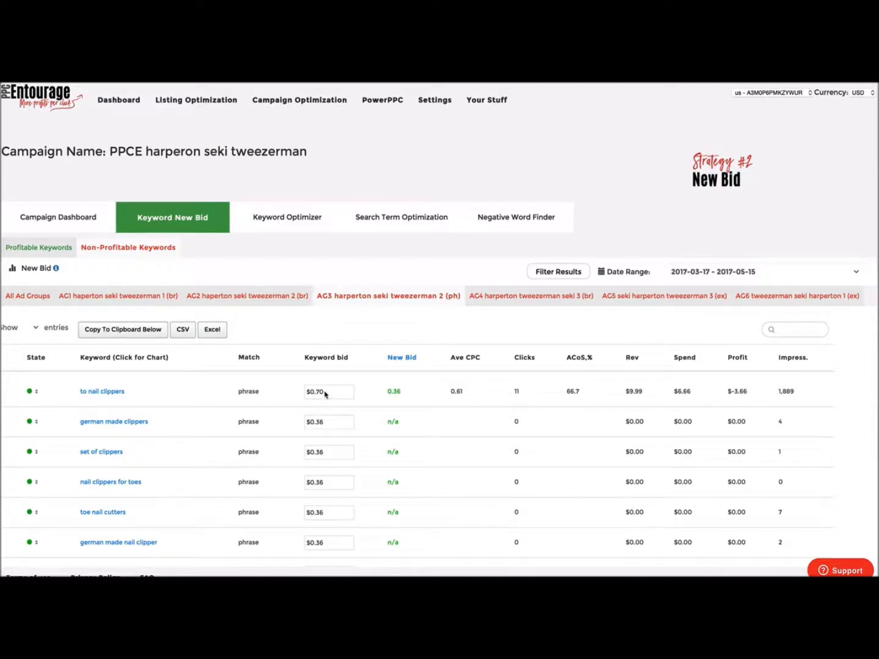
Scroll through AG3's suggested bids to review 'to nail clippers' revenue, spend and -$3.66 profit.
{"action": "scroll", "coordinate": [315, 395], "scroll_direction": "left", "scroll_amount": 1}
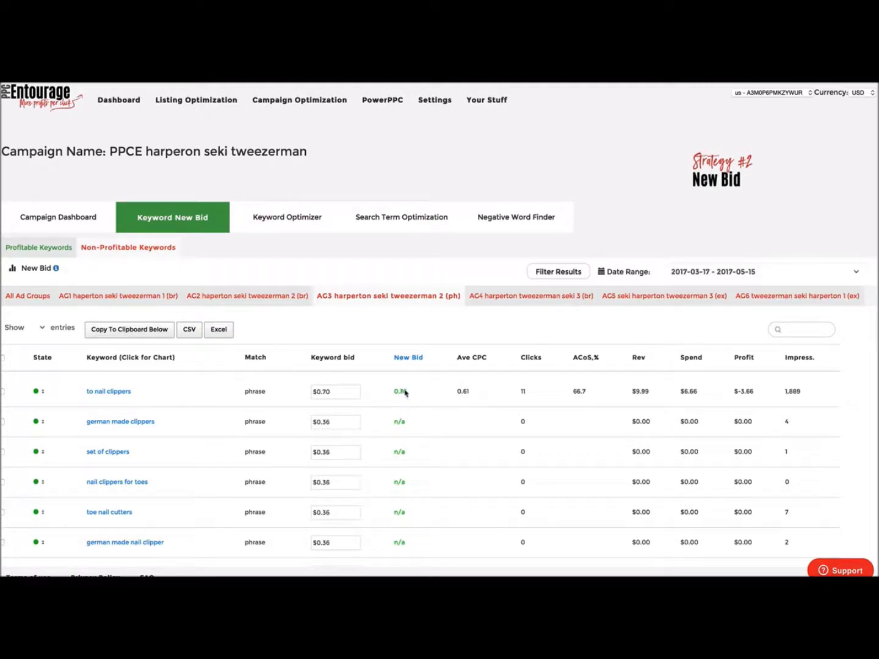
{"action": "scroll", "coordinate": [404, 392], "scroll_direction": "right", "scroll_amount": 1}
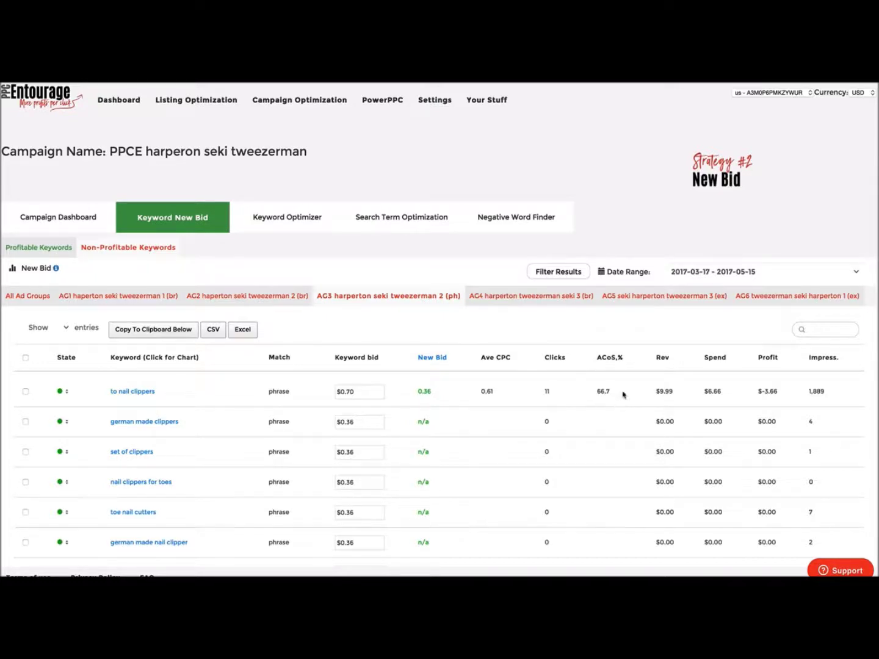
{"action": "scroll", "coordinate": [623, 395], "scroll_direction": "right", "scroll_amount": 2}
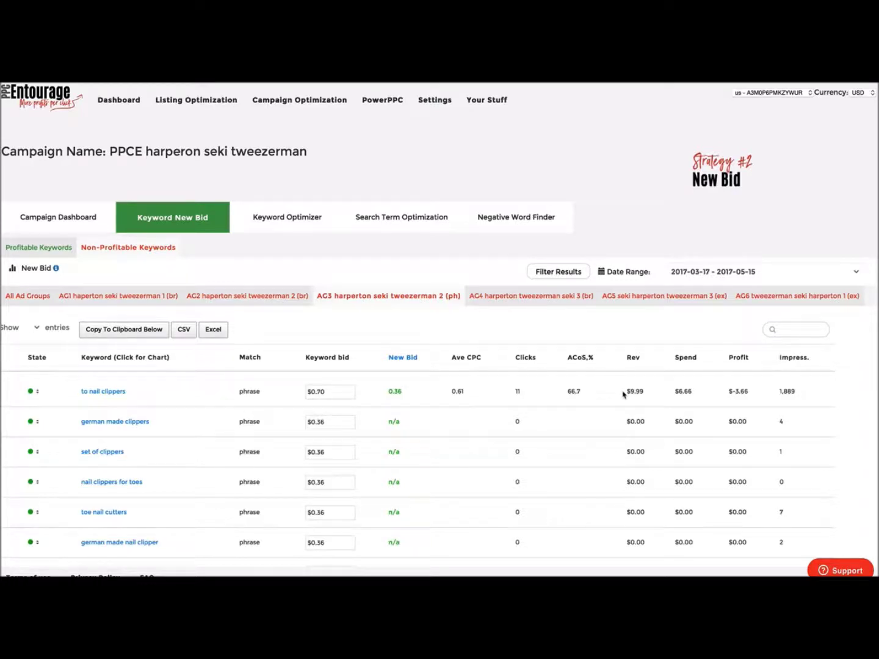
{"action": "scroll", "coordinate": [623, 394], "scroll_direction": "left", "scroll_amount": 2}
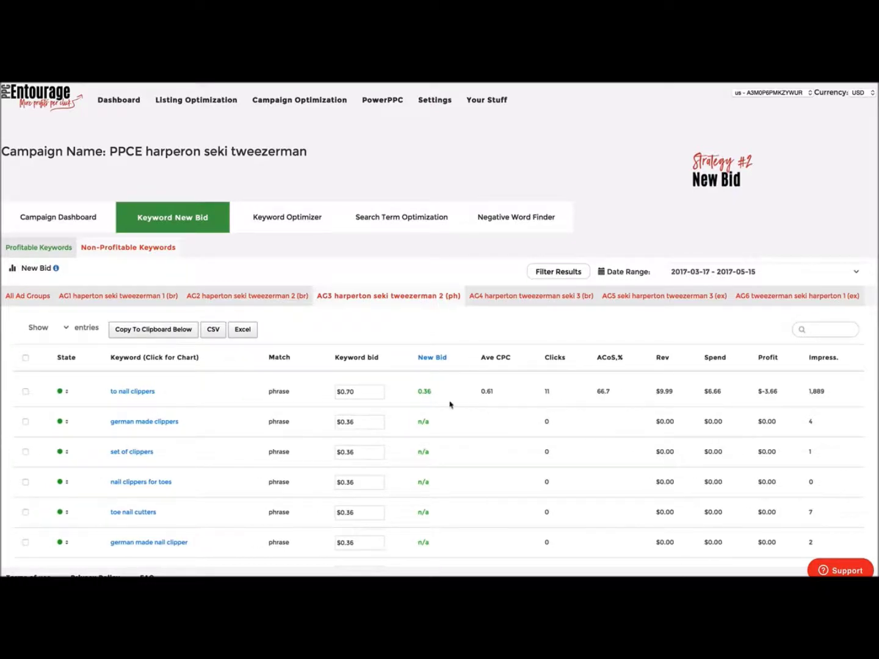
{"action": "scroll", "coordinate": [450, 404], "scroll_direction": "down", "scroll_amount": 1}
{"action": "scroll", "coordinate": [450, 404], "scroll_direction": "up", "scroll_amount": 1}
{"action": "scroll", "coordinate": [433, 394], "scroll_direction": "right", "scroll_amount": 1}
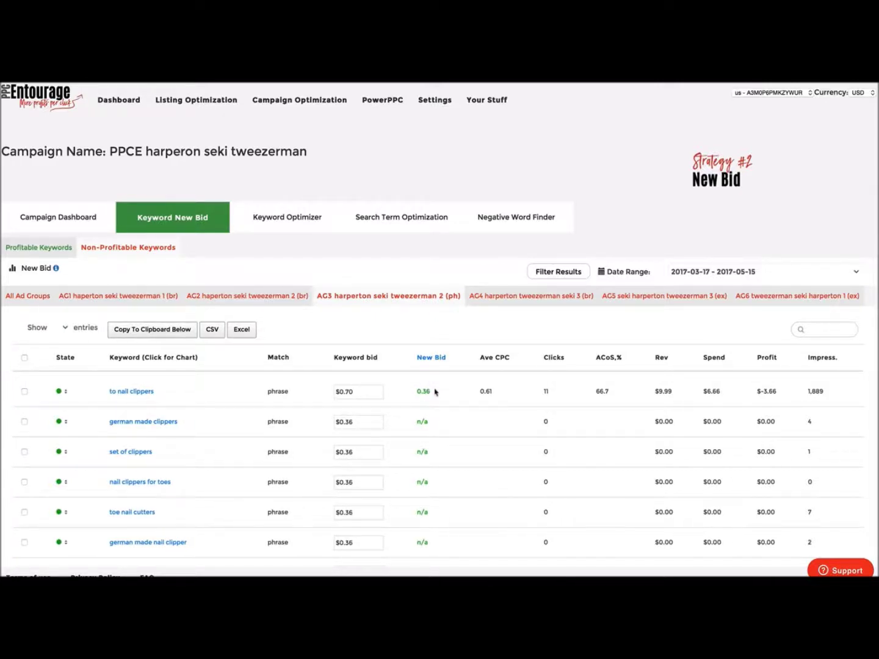
{"action": "scroll", "coordinate": [476, 381], "scroll_direction": "down", "scroll_amount": 1}
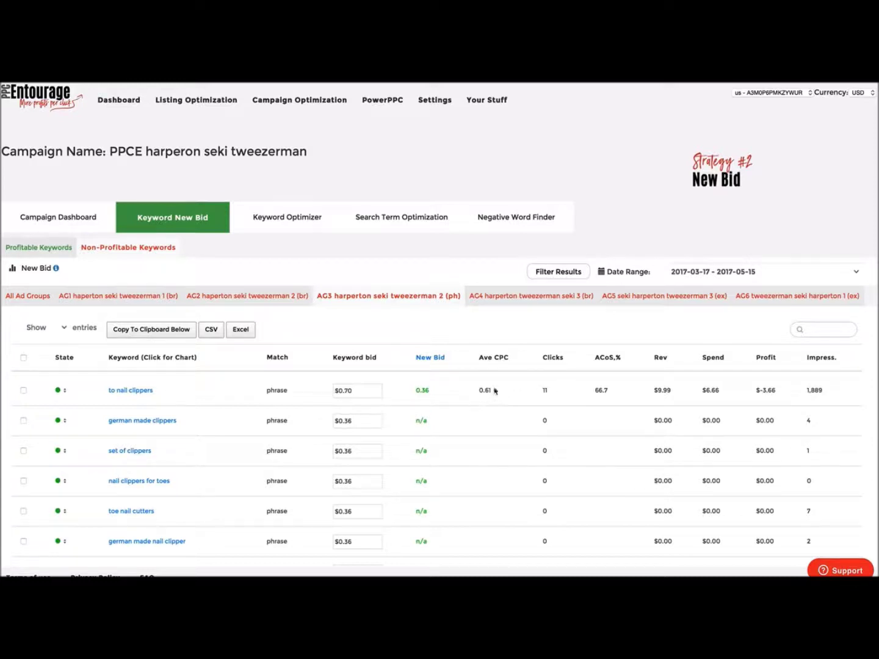
{"action": "scroll", "coordinate": [491, 400], "scroll_direction": "down", "scroll_amount": 1}
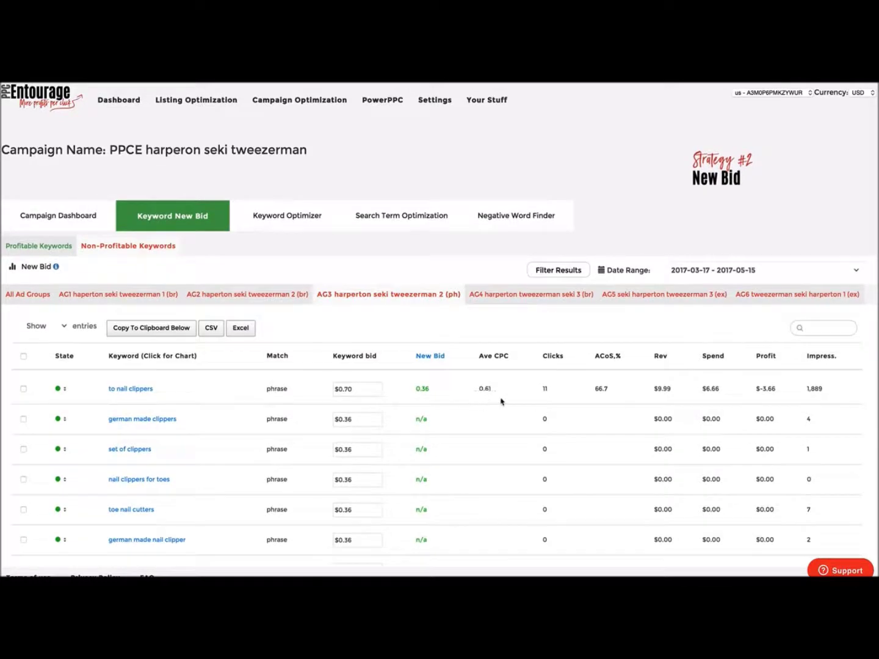
{"action": "scroll", "coordinate": [494, 396], "scroll_direction": "left", "scroll_amount": 1}
{"action": "scroll", "coordinate": [494, 403], "scroll_direction": "up", "scroll_amount": 1}
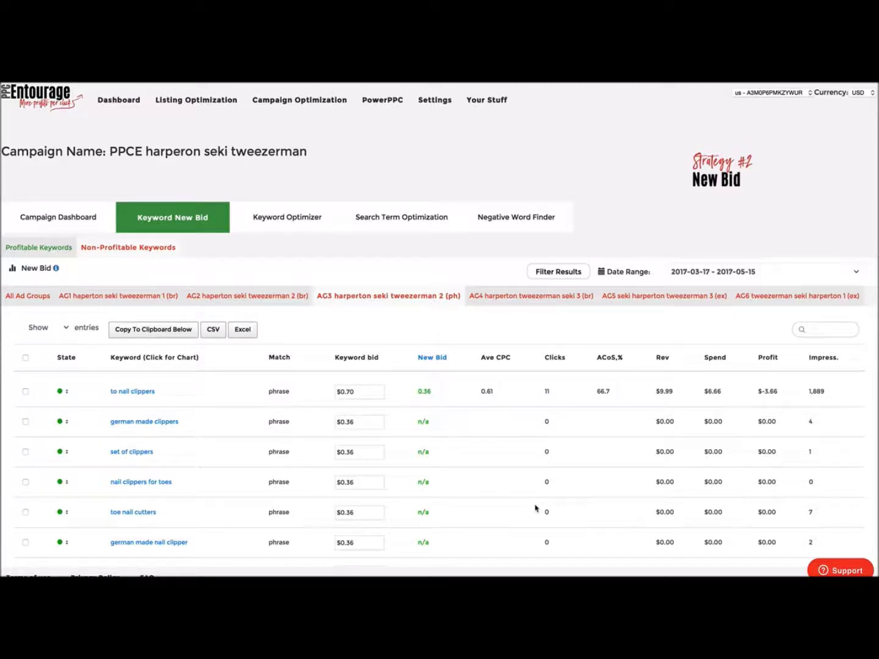
{"action": "scroll", "coordinate": [535, 508], "scroll_direction": "right", "scroll_amount": 2}
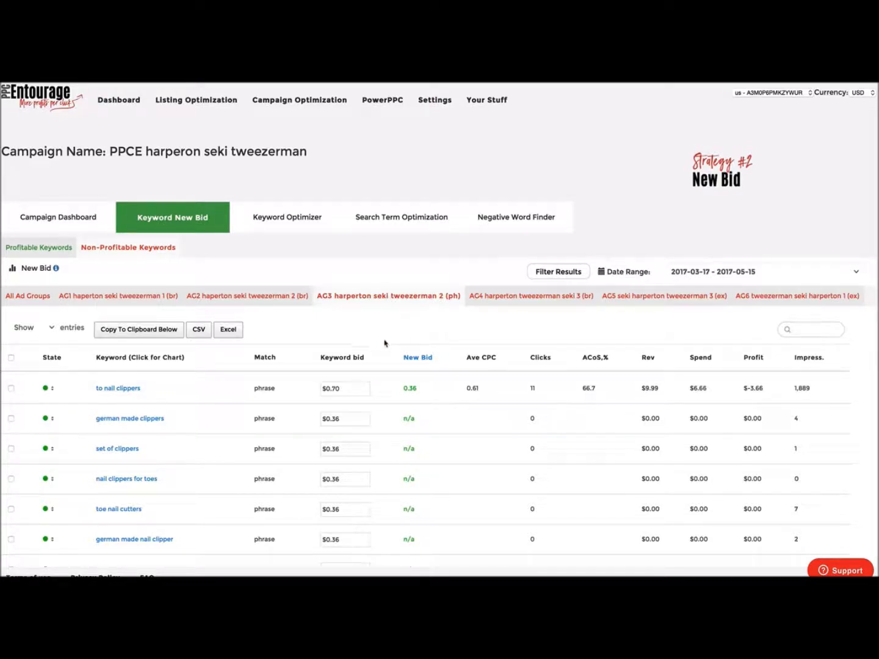
{"action": "left_click", "coordinate": [346, 388]}
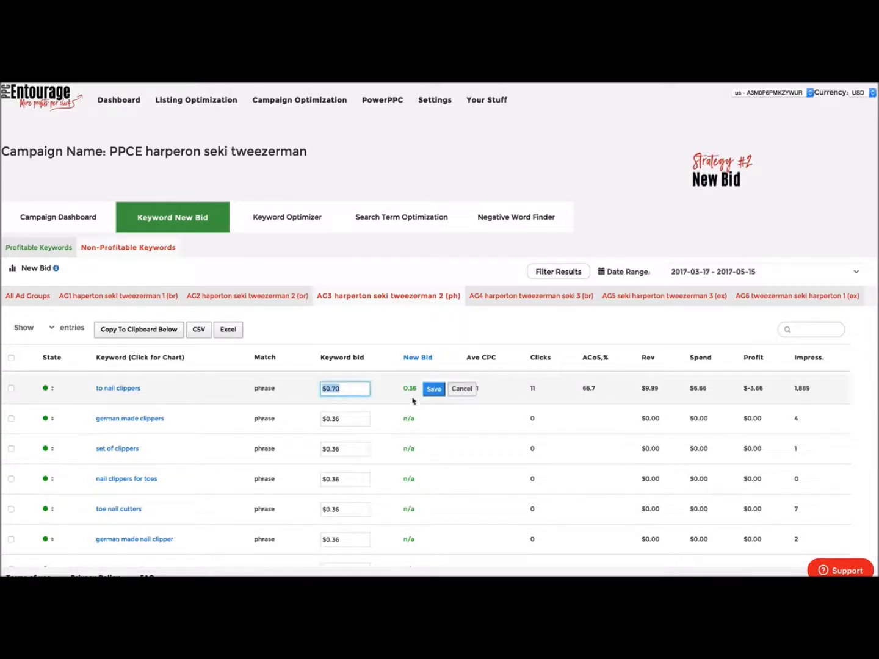
Change the 'to nail clippers' bid to .36 and save it.
{"action": "type", "text": ".36"}
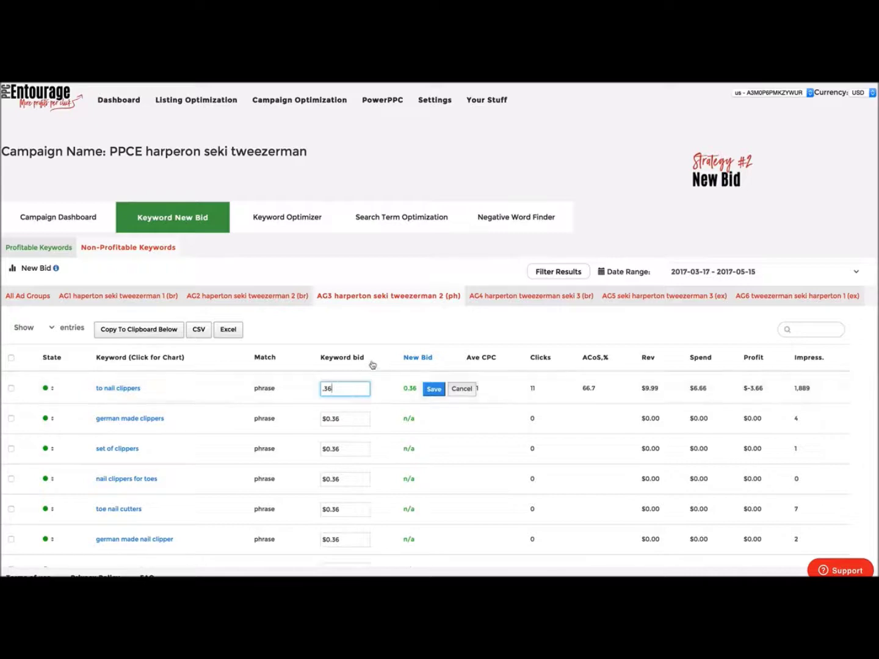
{"action": "left_click", "coordinate": [434, 390]}
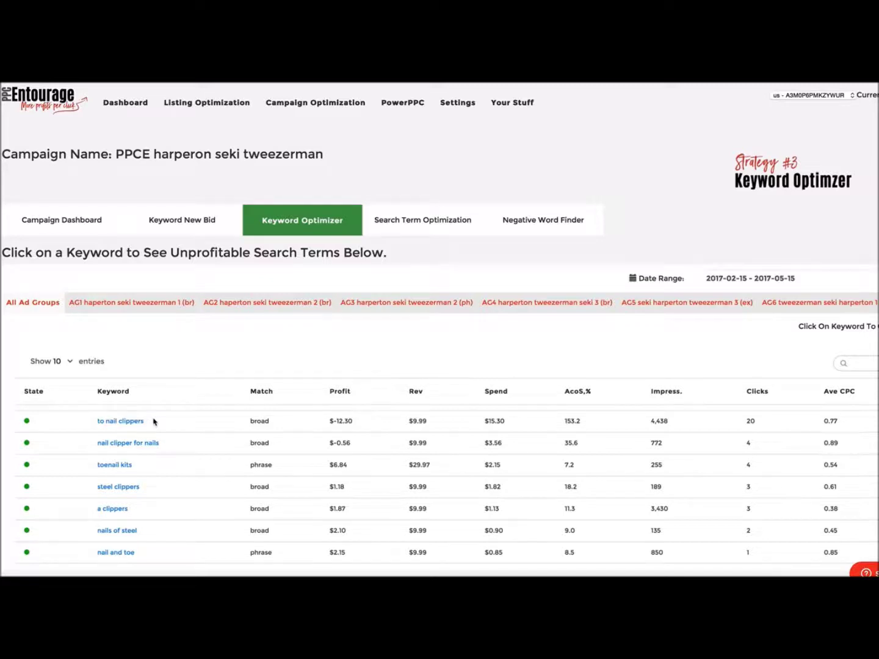
Scroll to the 'to nail clippers' results showing 12 no-sale search terms and unprofitable 'nail clippers'.
{"action": "scroll", "coordinate": [153, 422], "scroll_direction": "right", "scroll_amount": 1}
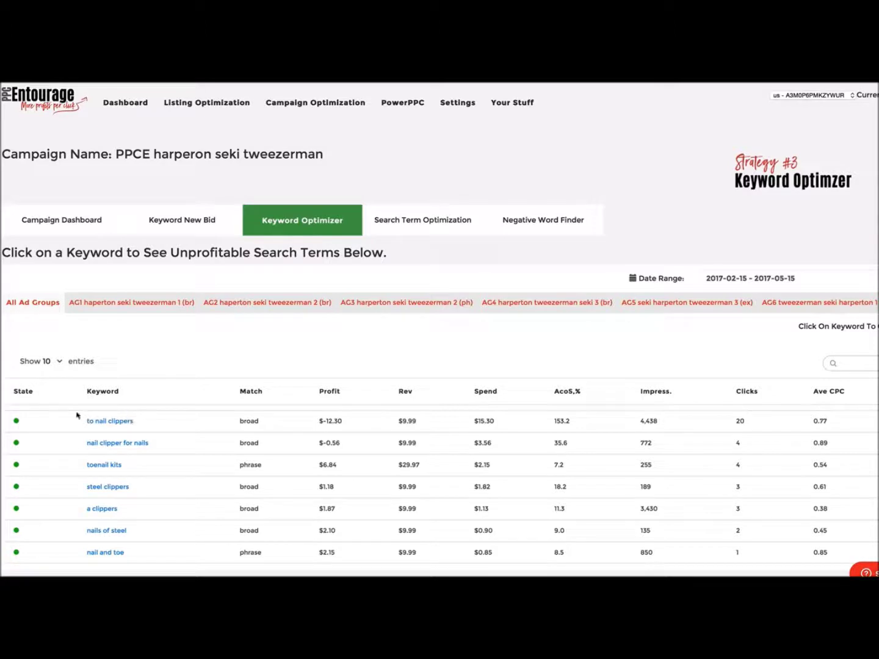
{"action": "scroll", "coordinate": [171, 441], "scroll_direction": "right", "scroll_amount": 1}
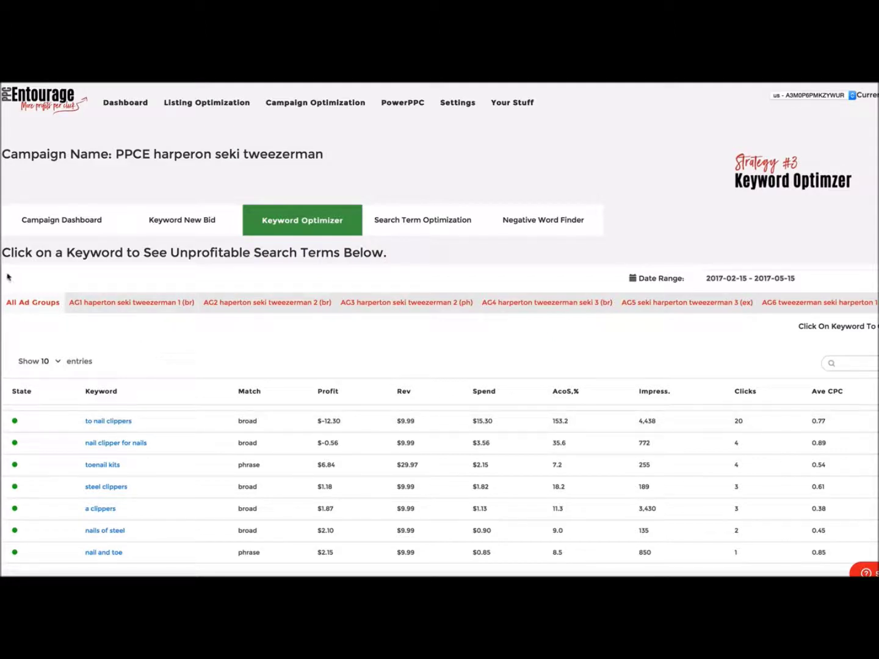
{"action": "scroll", "coordinate": [208, 259], "scroll_direction": "down", "scroll_amount": 1}
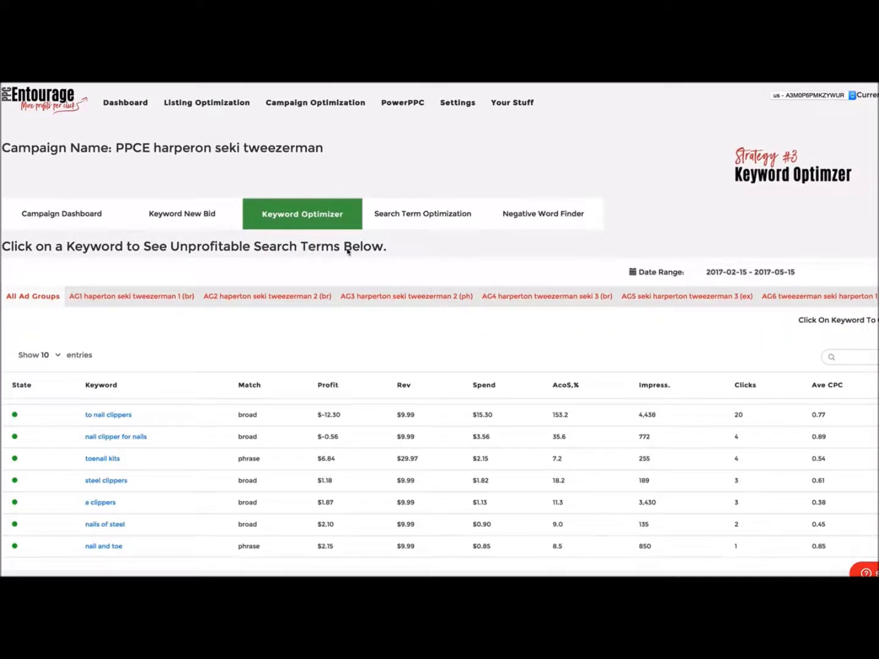
{"action": "scroll", "coordinate": [301, 331], "scroll_direction": "down", "scroll_amount": 8}
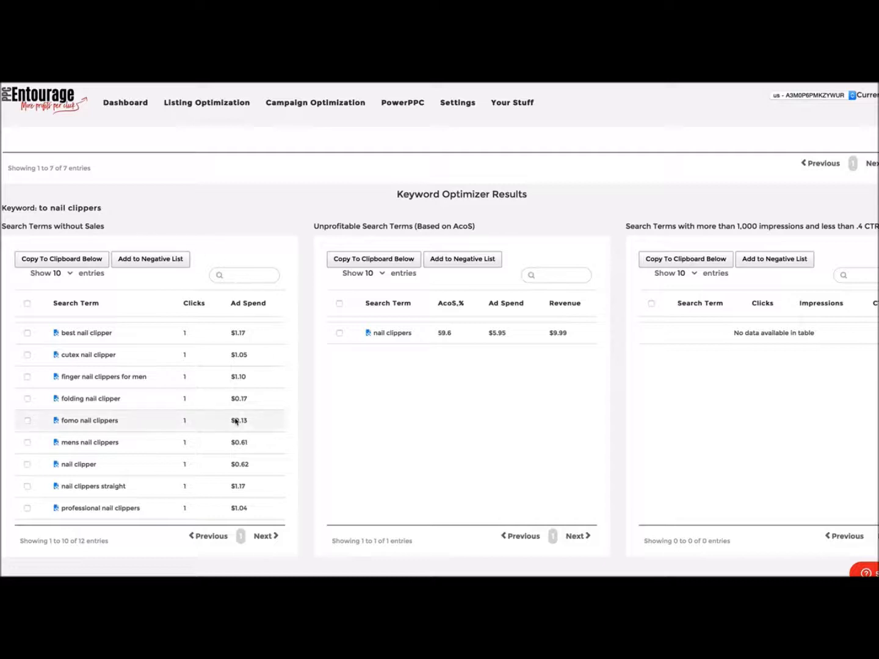
{"action": "scroll", "coordinate": [214, 317], "scroll_direction": "down", "scroll_amount": 1}
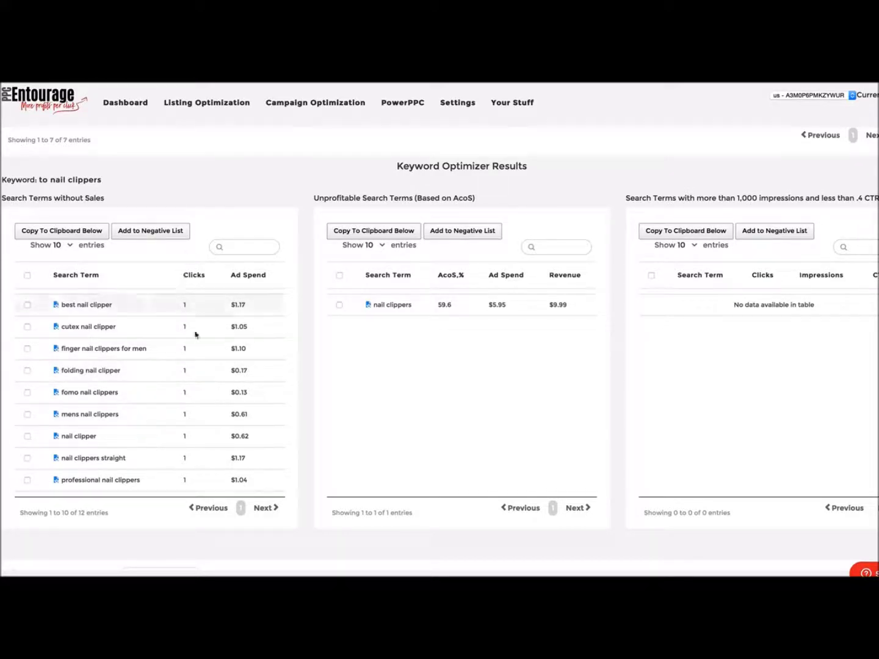
{"action": "scroll", "coordinate": [230, 242], "scroll_direction": "down", "scroll_amount": 1}
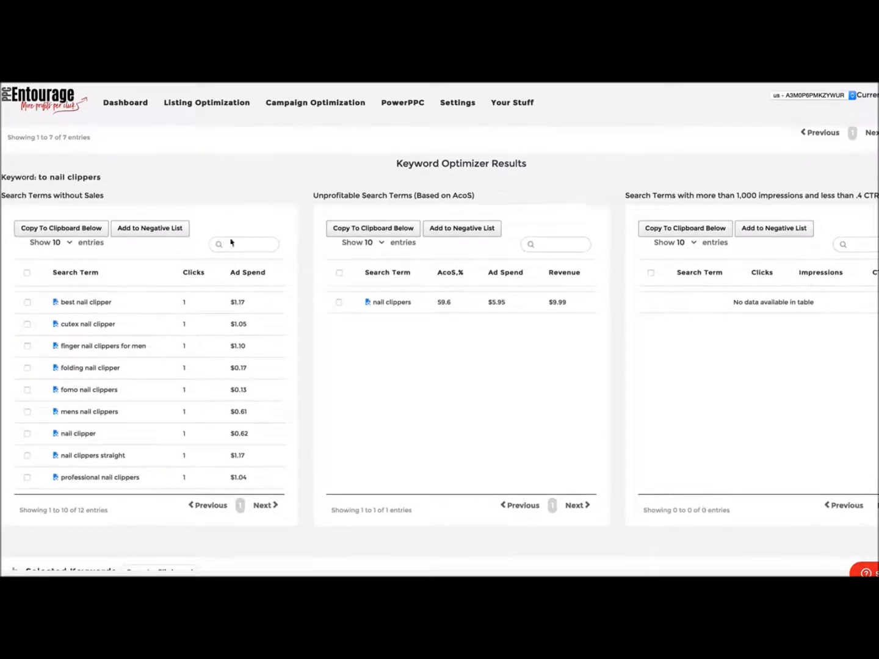
{"action": "scroll", "coordinate": [401, 199], "scroll_direction": "up", "scroll_amount": 1}
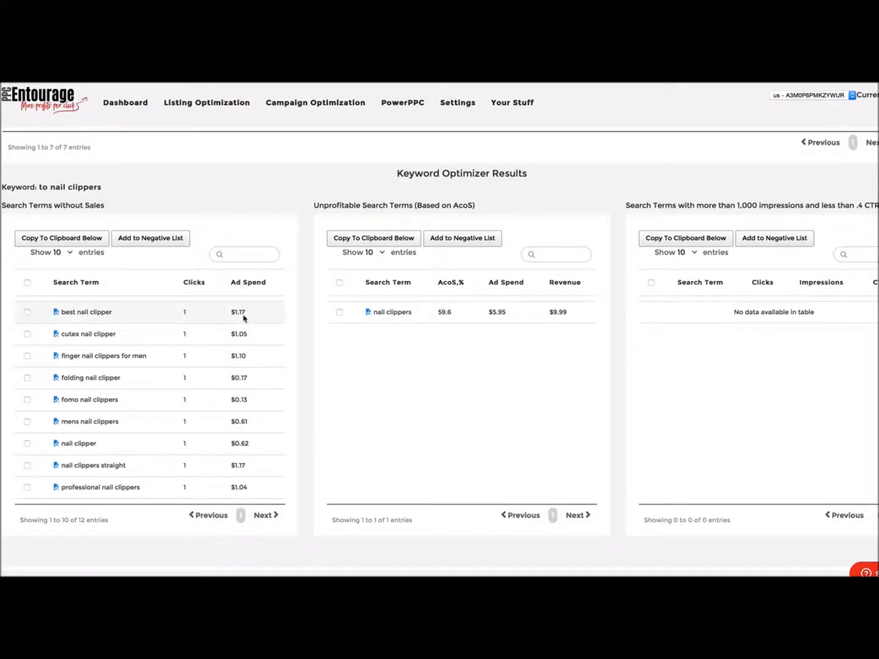
{"action": "scroll", "coordinate": [218, 419], "scroll_direction": "down", "scroll_amount": 1}
{"action": "scroll", "coordinate": [218, 421], "scroll_direction": "down", "scroll_amount": 3}
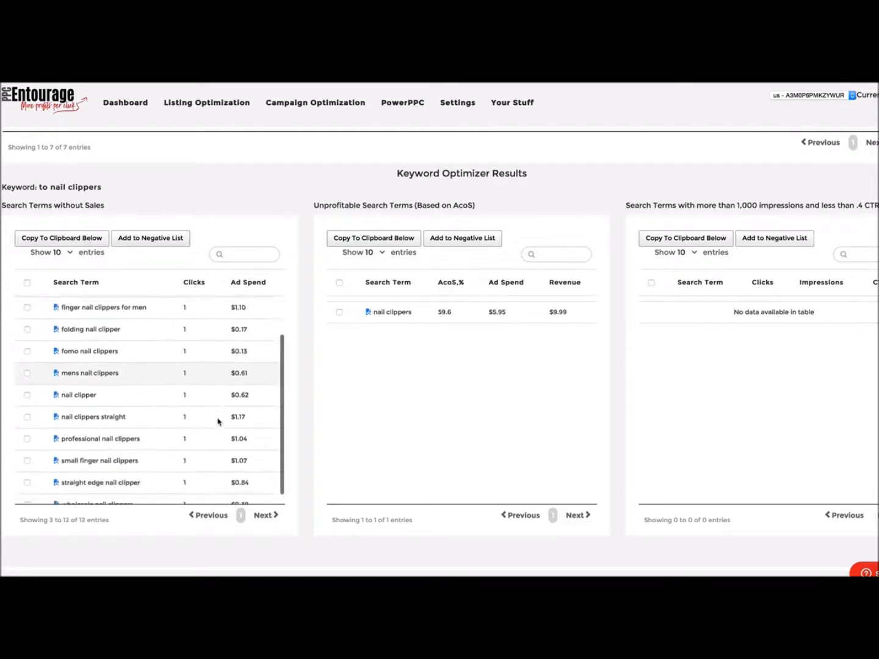
{"action": "scroll", "coordinate": [218, 420], "scroll_direction": "up", "scroll_amount": 3}
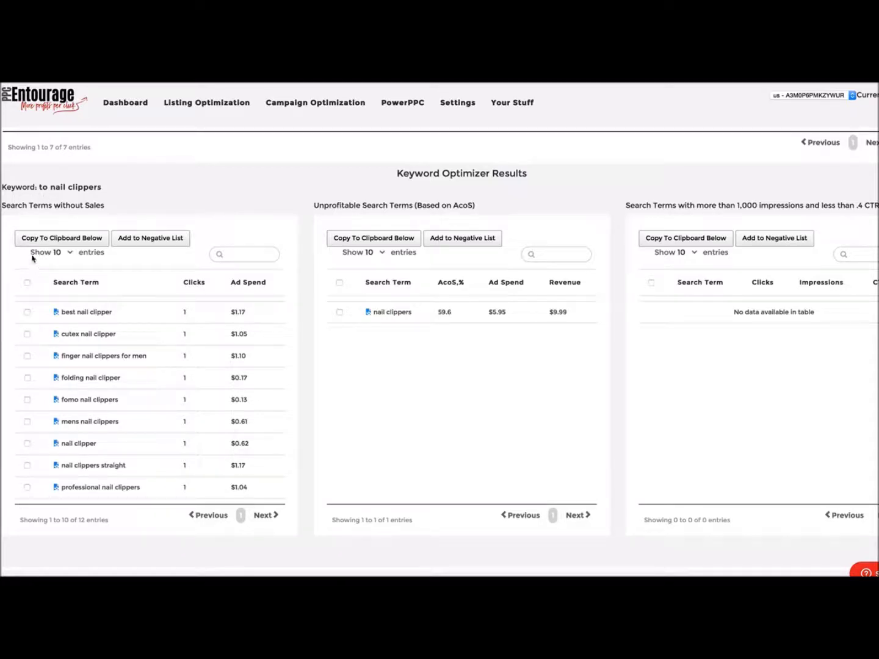
Scroll through the Non-Profitable Search Terms list, e.g. 'acrylic nail kit' at $0.49 spend.
{"action": "scroll", "coordinate": [68, 303], "scroll_direction": "right", "scroll_amount": 1}
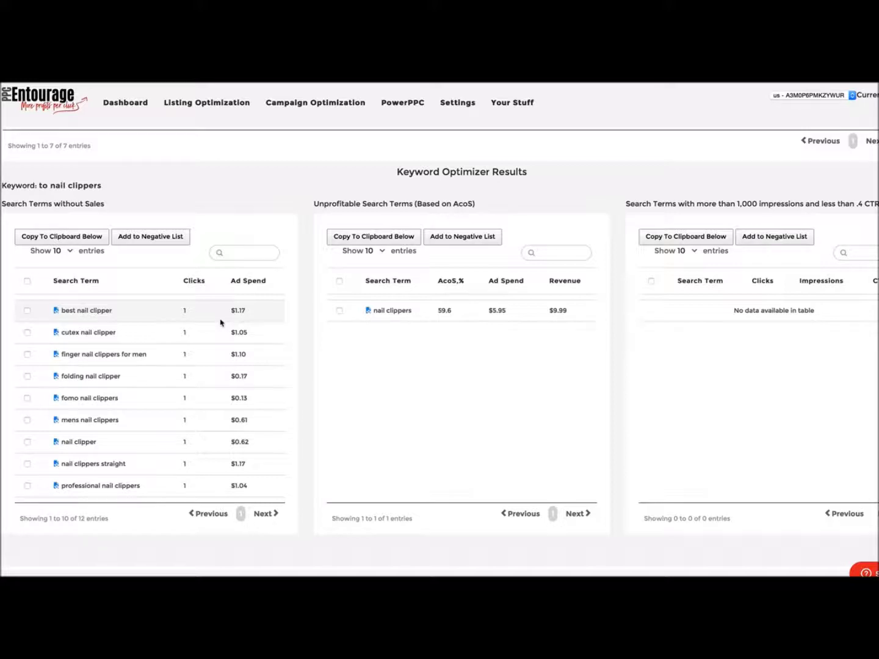
{"action": "scroll", "coordinate": [220, 322], "scroll_direction": "down", "scroll_amount": 2}
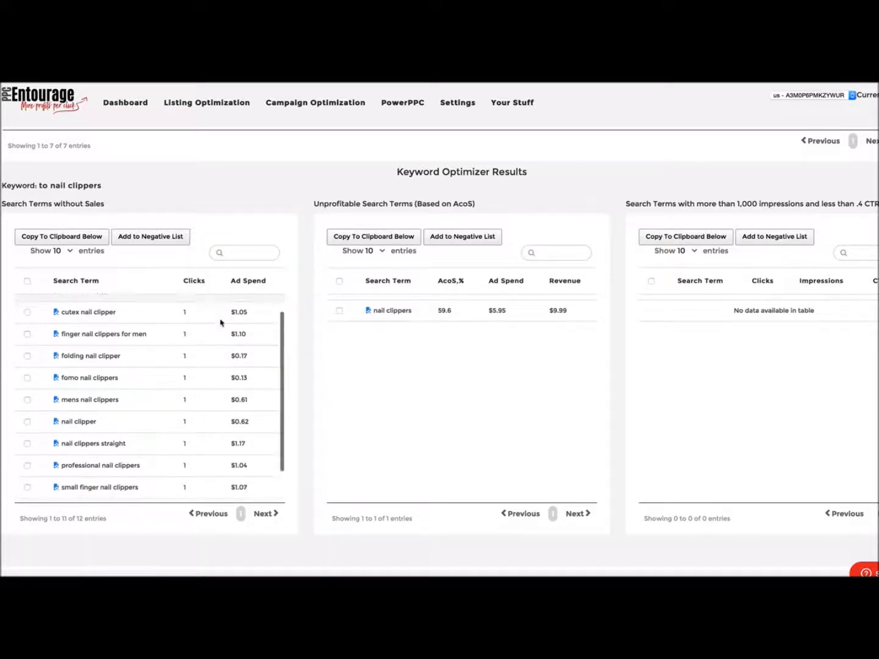
{"action": "scroll", "coordinate": [220, 322], "scroll_direction": "up", "scroll_amount": 2}
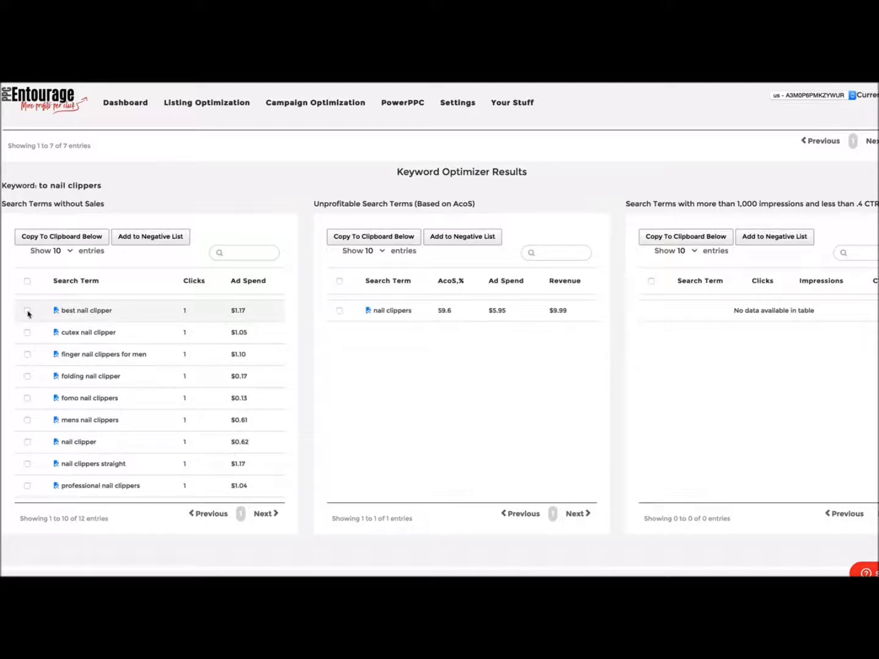
{"action": "scroll", "coordinate": [28, 315], "scroll_direction": "down", "scroll_amount": 1}
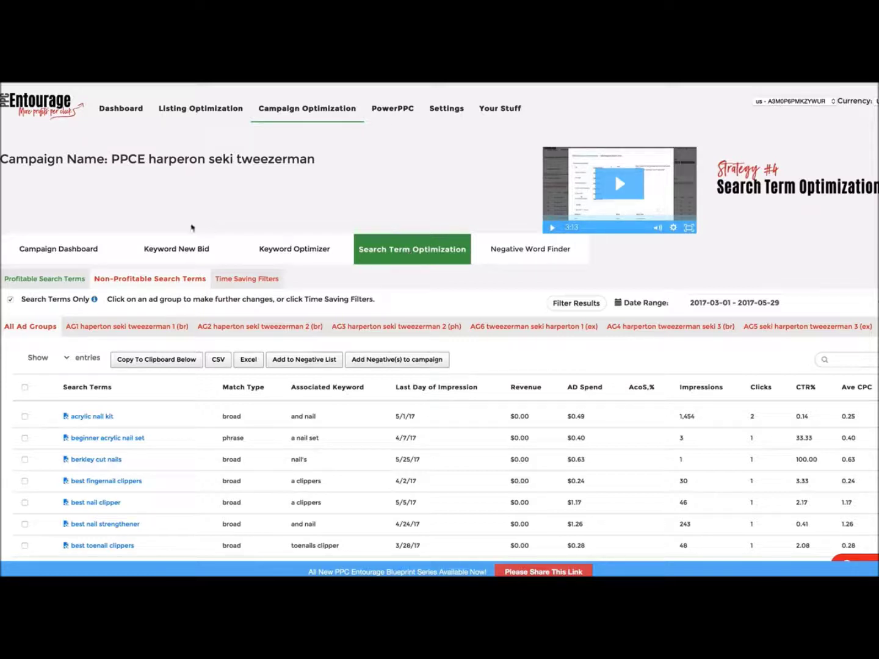
{"action": "scroll", "coordinate": [148, 281], "scroll_direction": "down", "scroll_amount": 1}
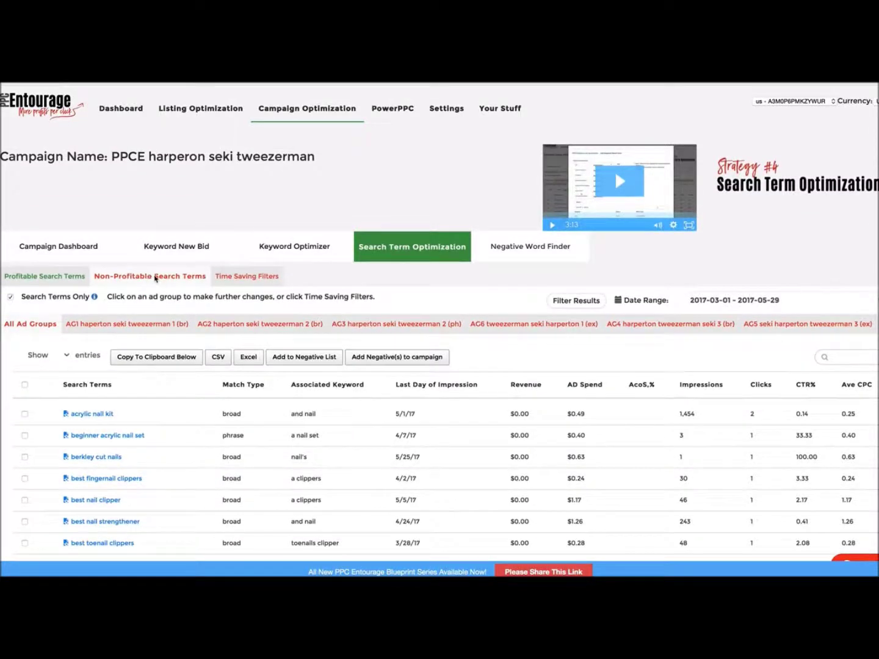
{"action": "scroll", "coordinate": [75, 283], "scroll_direction": "down", "scroll_amount": 2}
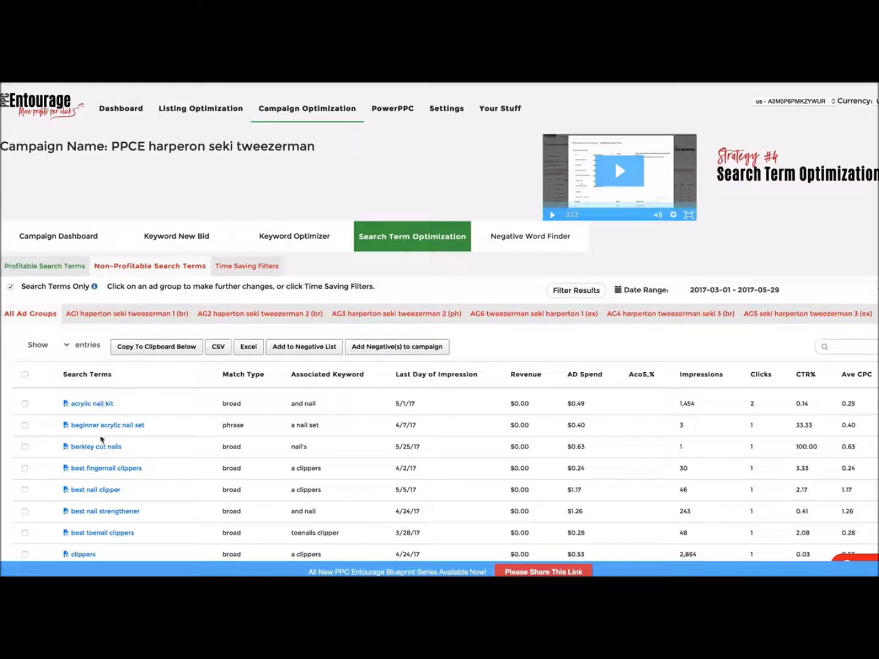
{"action": "scroll", "coordinate": [102, 439], "scroll_direction": "down", "scroll_amount": 1}
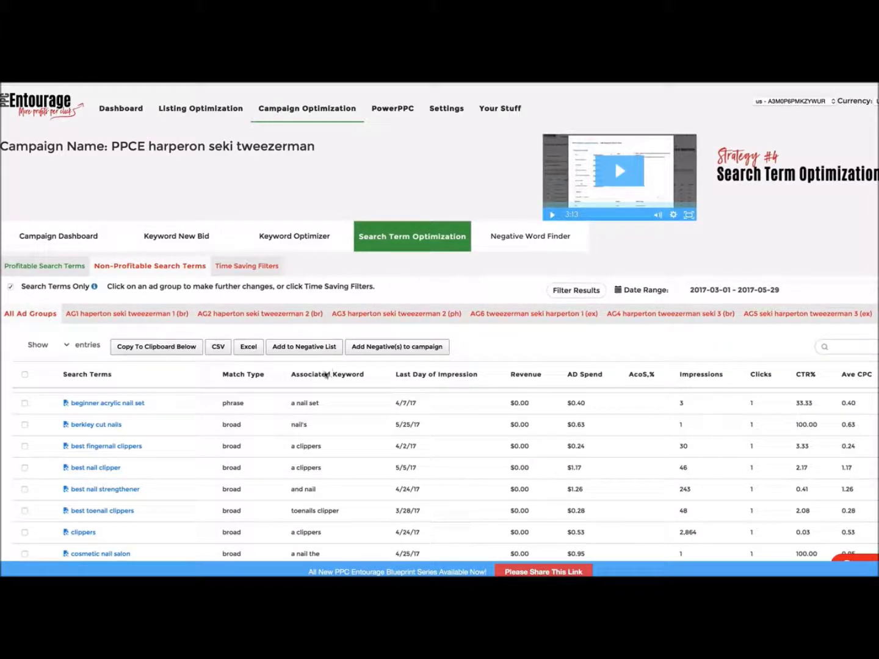
{"action": "scroll", "coordinate": [256, 342], "scroll_direction": "down", "scroll_amount": 1}
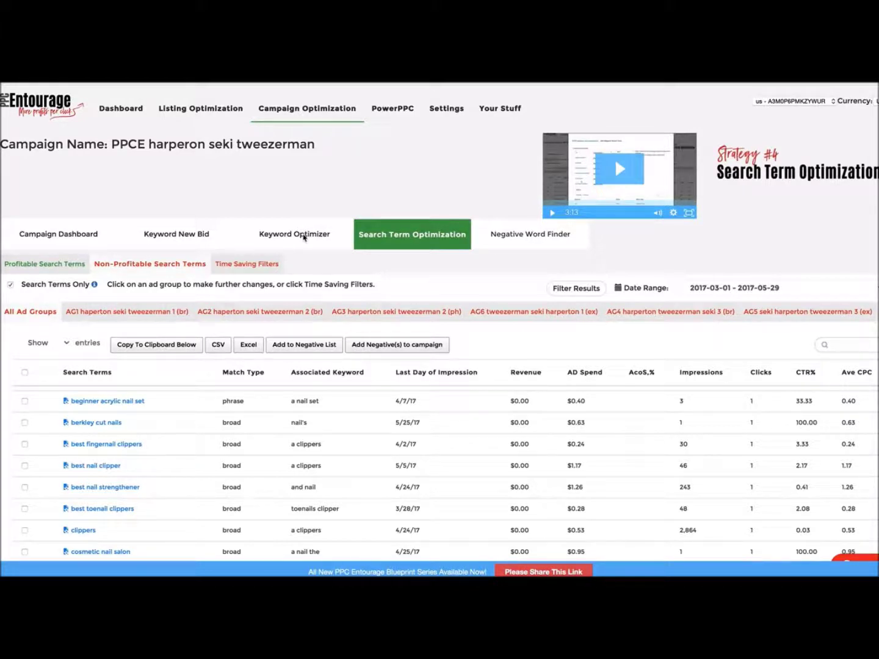
{"action": "scroll", "coordinate": [390, 220], "scroll_direction": "down", "scroll_amount": 1}
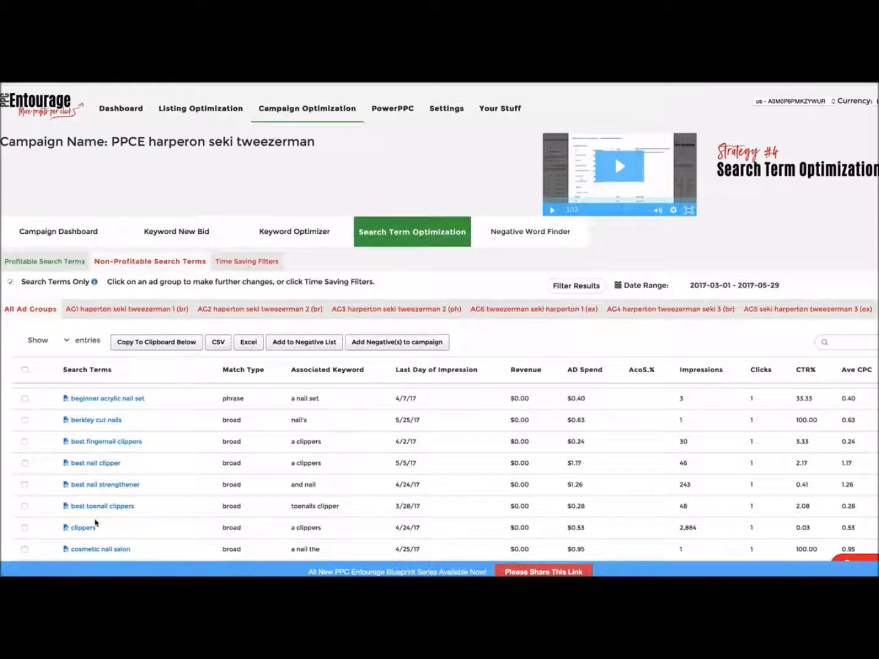
{"action": "scroll", "coordinate": [108, 464], "scroll_direction": "down", "scroll_amount": 1}
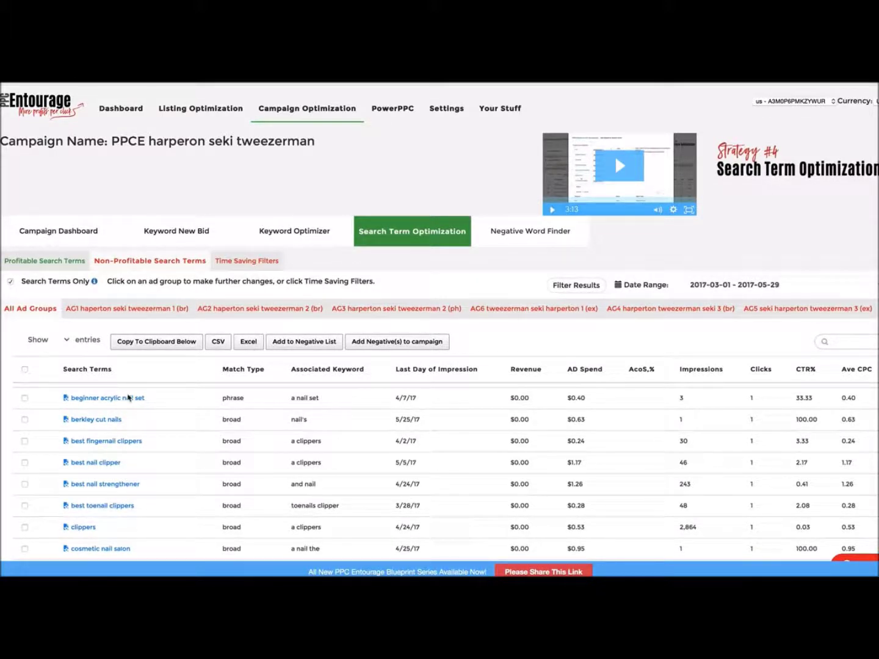
{"action": "scroll", "coordinate": [116, 366], "scroll_direction": "down", "scroll_amount": 1}
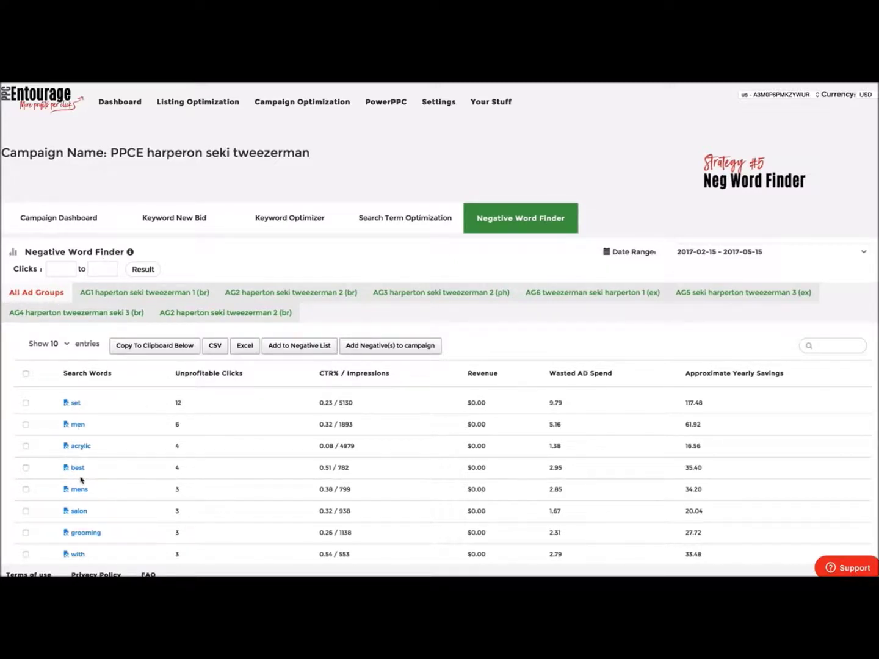
Scroll the Negative Word Finder list to review 'set' ($117.48 savings) and 'men' ($61.92).
{"action": "scroll", "coordinate": [66, 443], "scroll_direction": "down", "scroll_amount": 1}
{"action": "scroll", "coordinate": [66, 443], "scroll_direction": "up", "scroll_amount": 1}
{"action": "scroll", "coordinate": [506, 403], "scroll_direction": "right", "scroll_amount": 1}
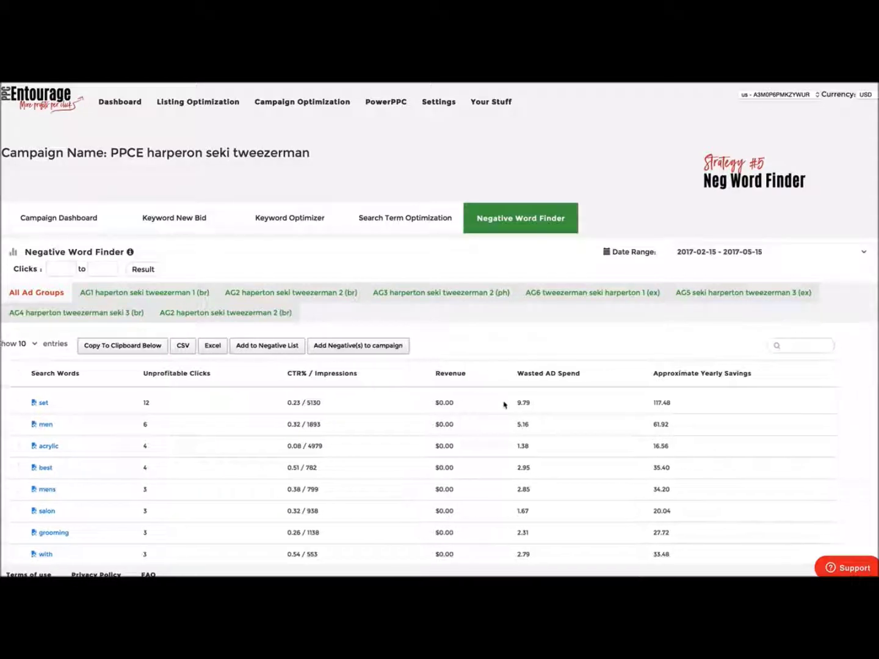
{"action": "scroll", "coordinate": [506, 403], "scroll_direction": "down", "scroll_amount": 2}
{"action": "scroll", "coordinate": [504, 404], "scroll_direction": "up", "scroll_amount": 2}
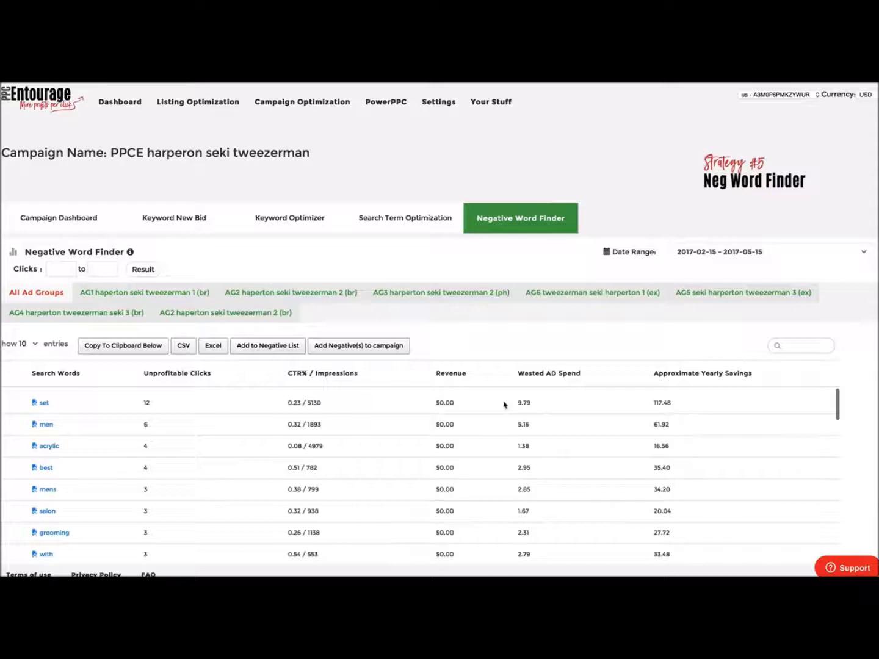